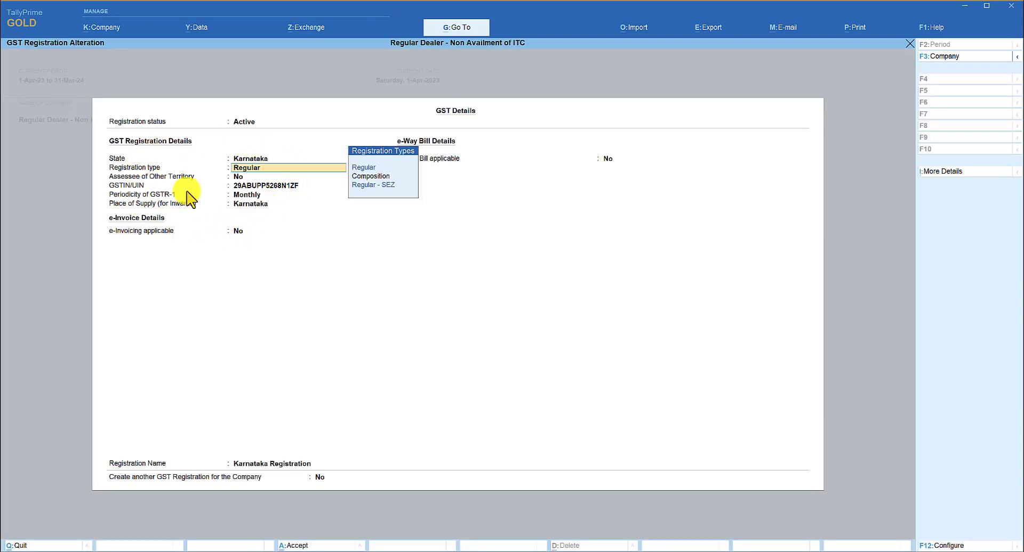
Step: Save the company's GST registration details and enable setting of the company GST rate and other details
key("ctrl+a")
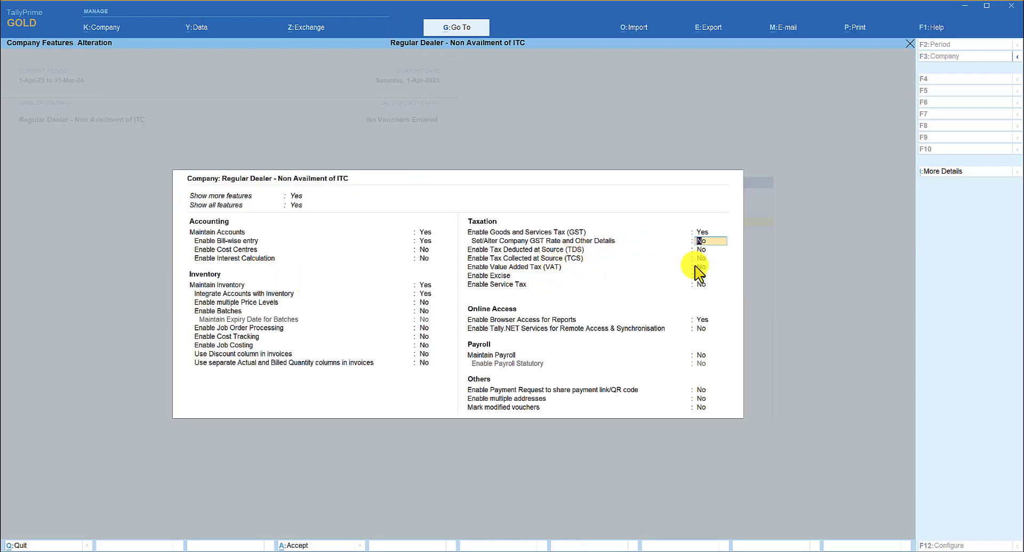
type("y")
key("Return")
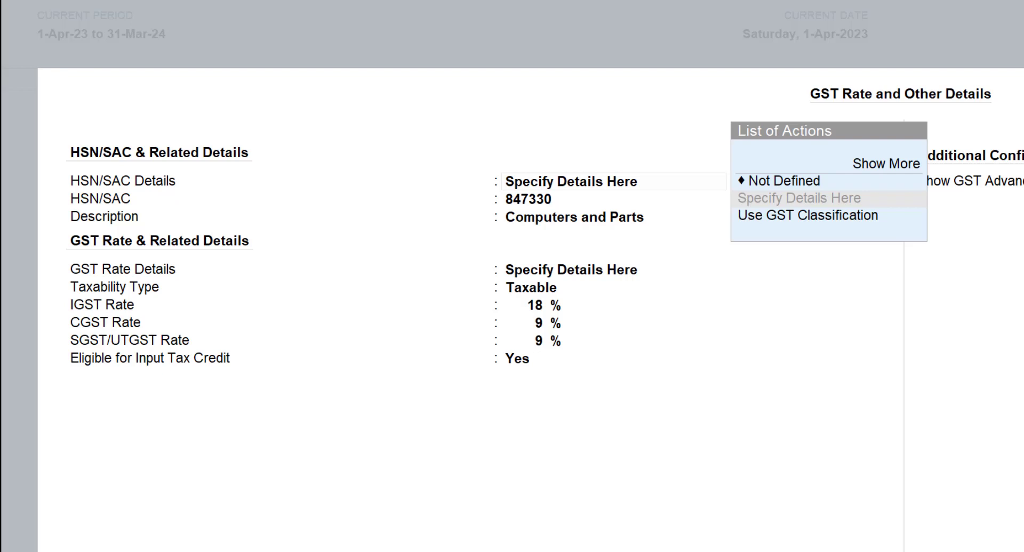
Step: Accept the company-level GST rate details for Computers and Parts, then save the company features
left_click(556, 429)
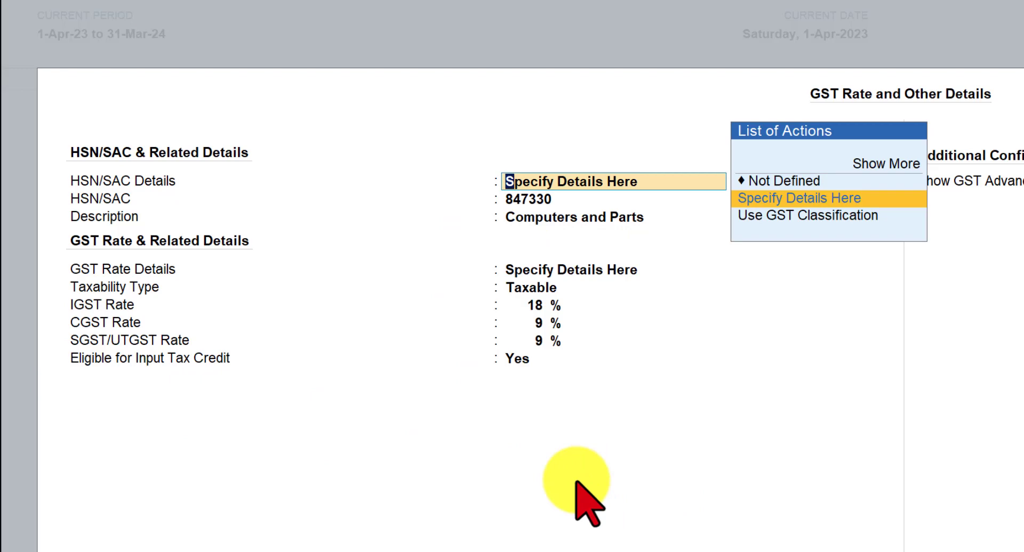
key("ctrl+a")
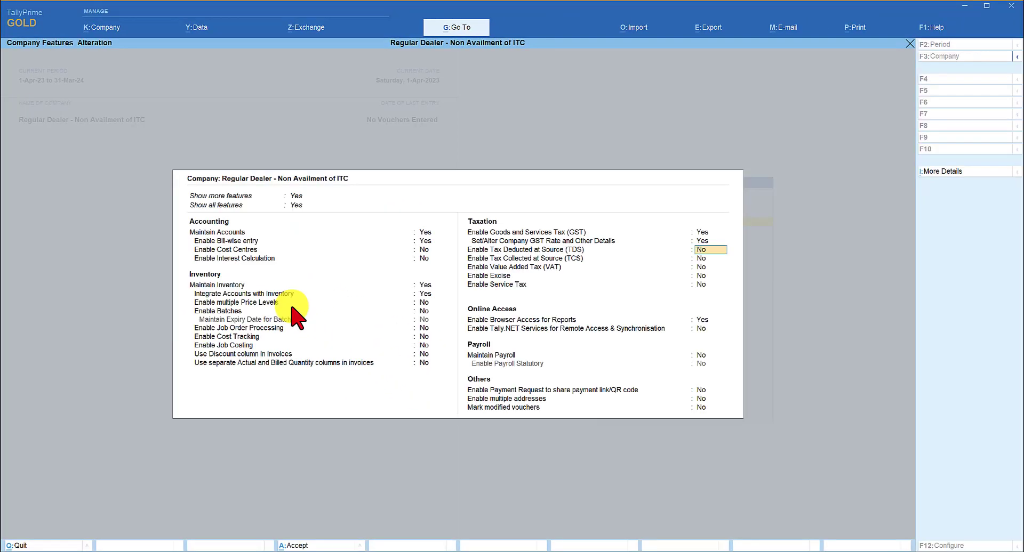
key("ctrl+a")
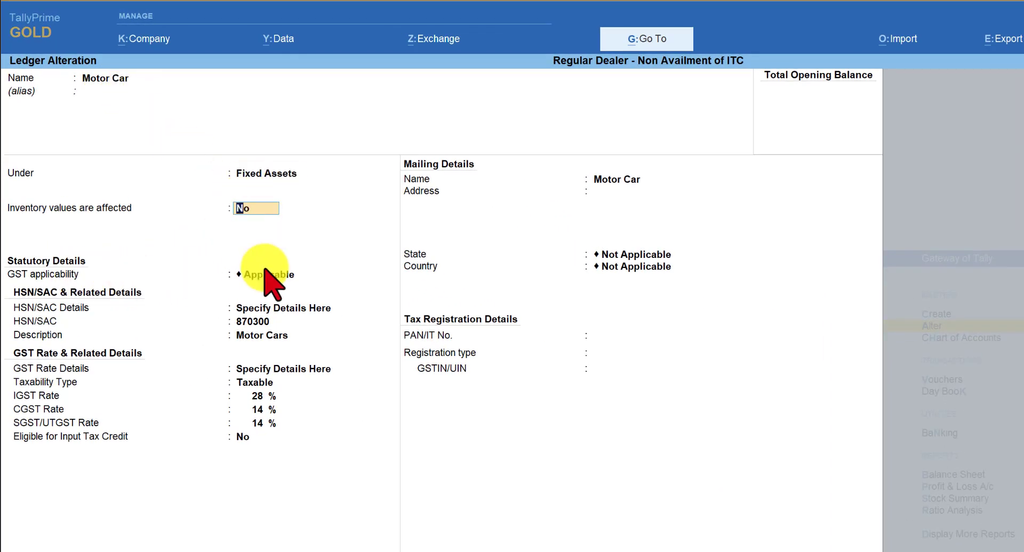
Step: Go through the Motor Car ledger's HSN/SAC and GST rate details, keeping Specify Details Here for both, and save the ledger
left_click(290, 307)
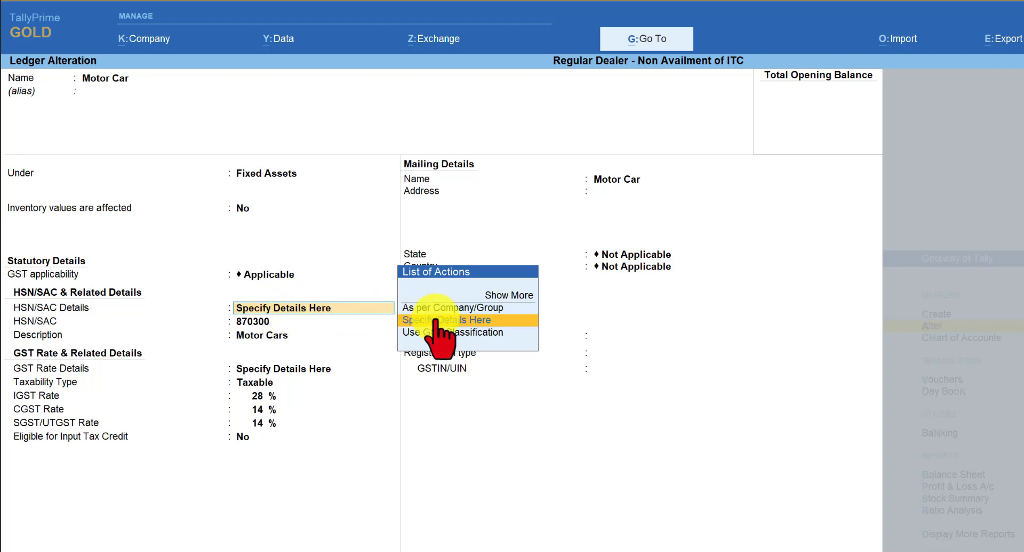
key("Return")
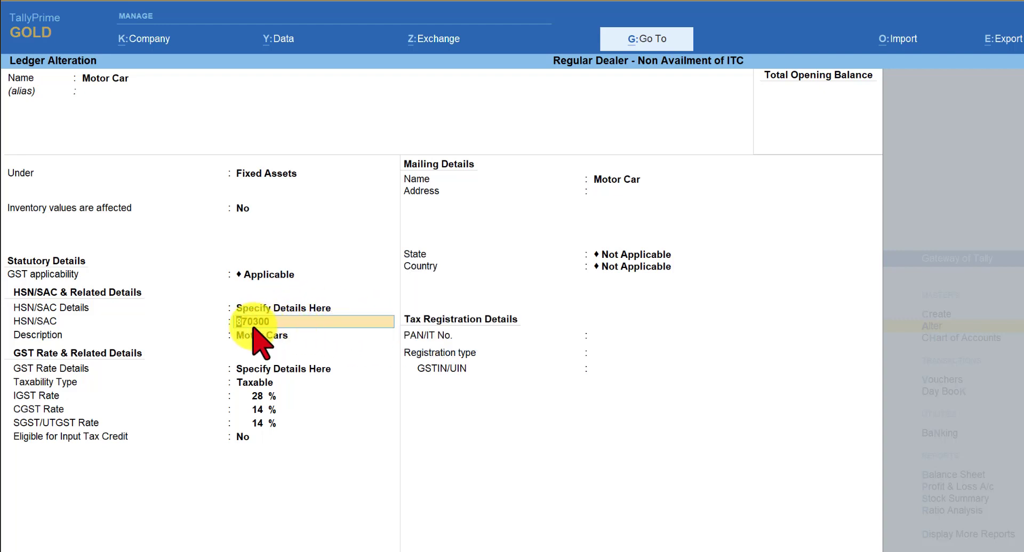
key("Return")
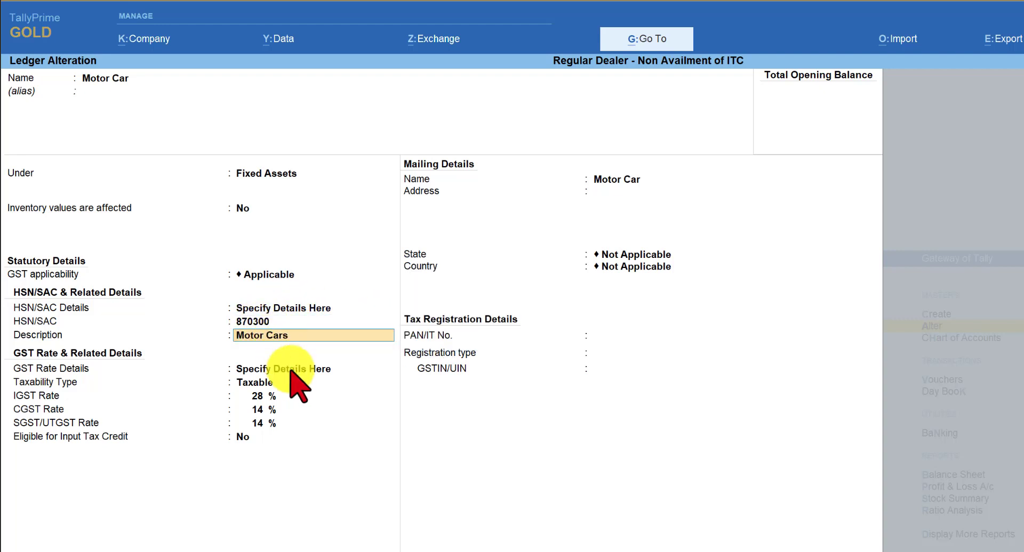
key("Return")
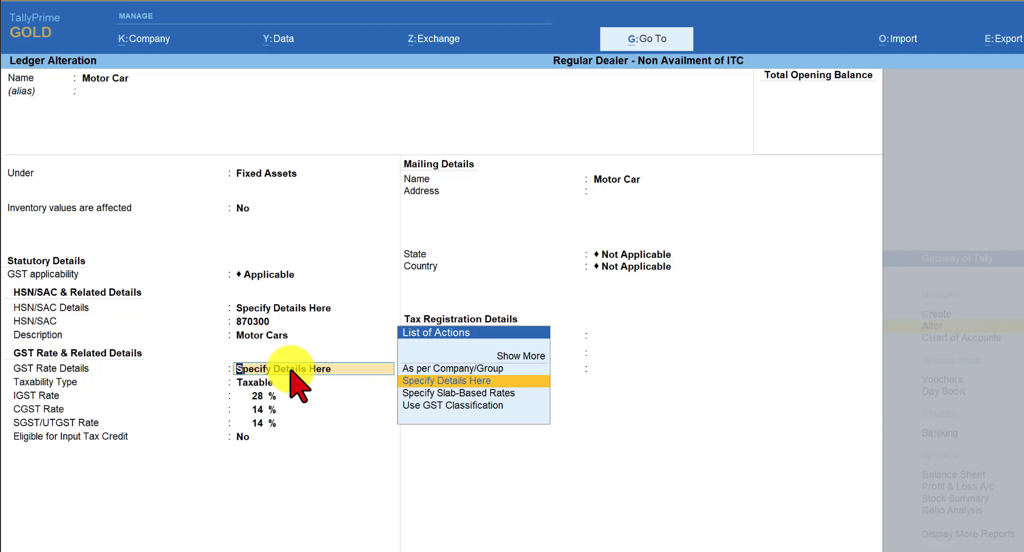
key("Return")
key("Return")
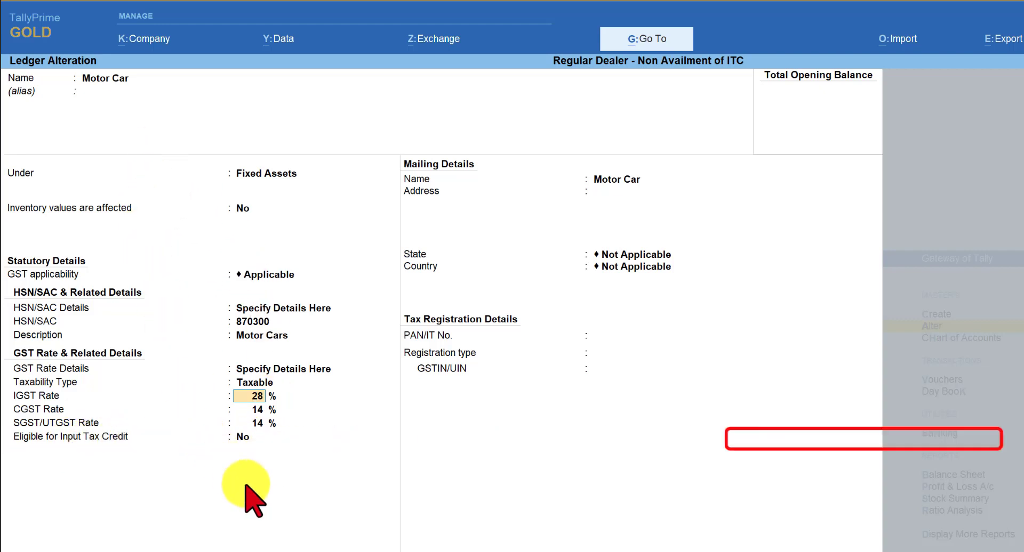
key("ctrl+a")
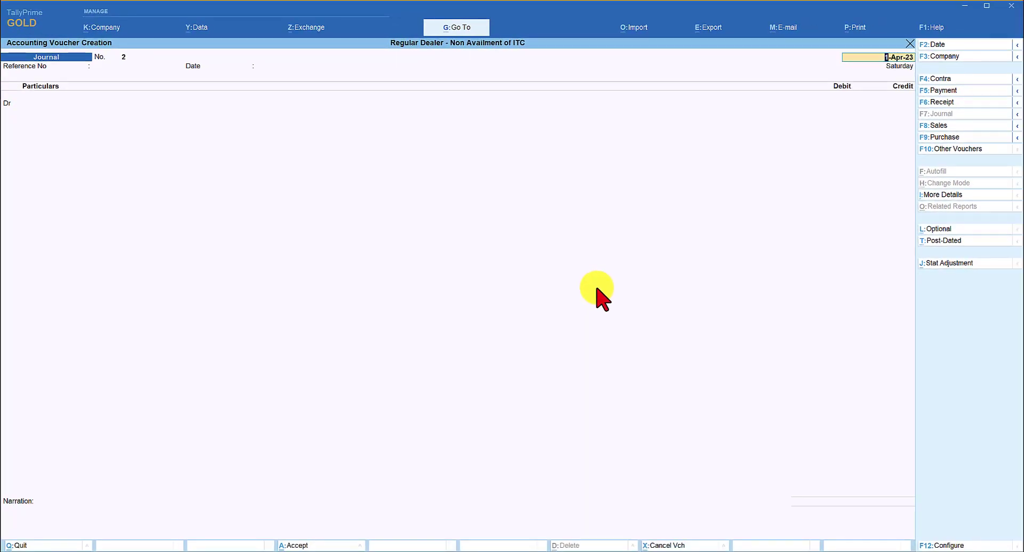
Step: Keep the journal voucher date 1-Apr-23 and set its reference number to 123654 with the same reference date
key("Return")
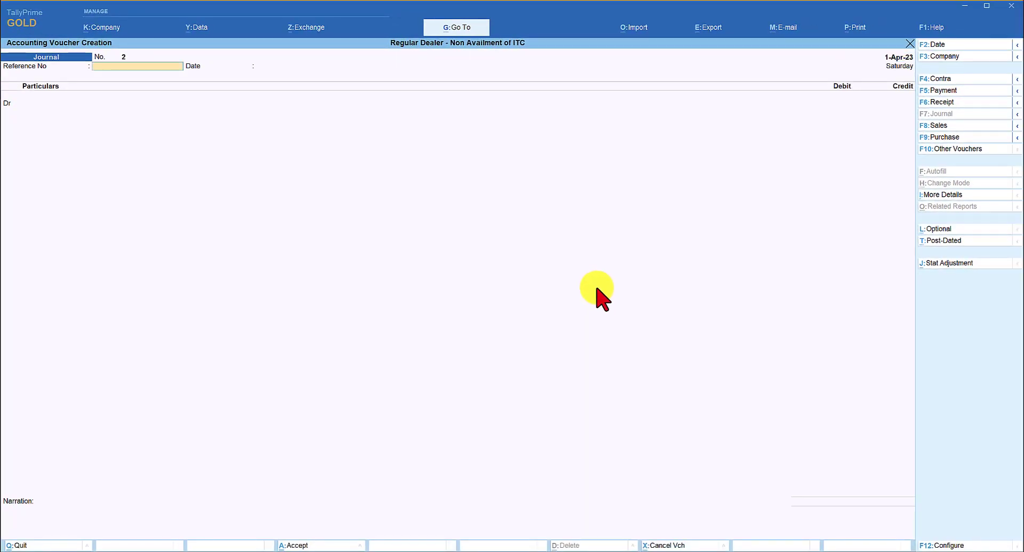
type("123654")
key("Return")
key("Return")
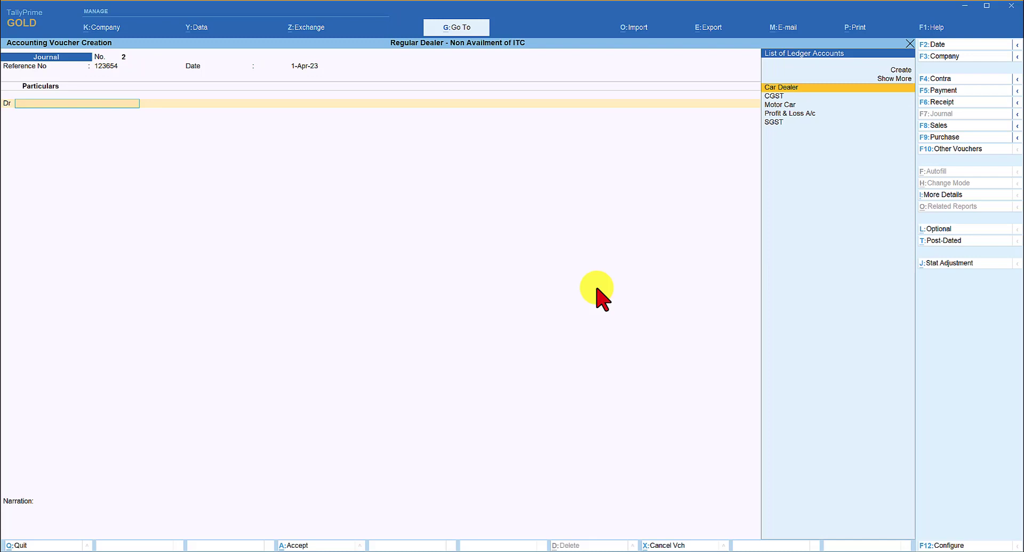
Step: Debit the Motor Car ledger with 10,00,000 in the journal voucher
key("Down")
key("Down")
key("Return")
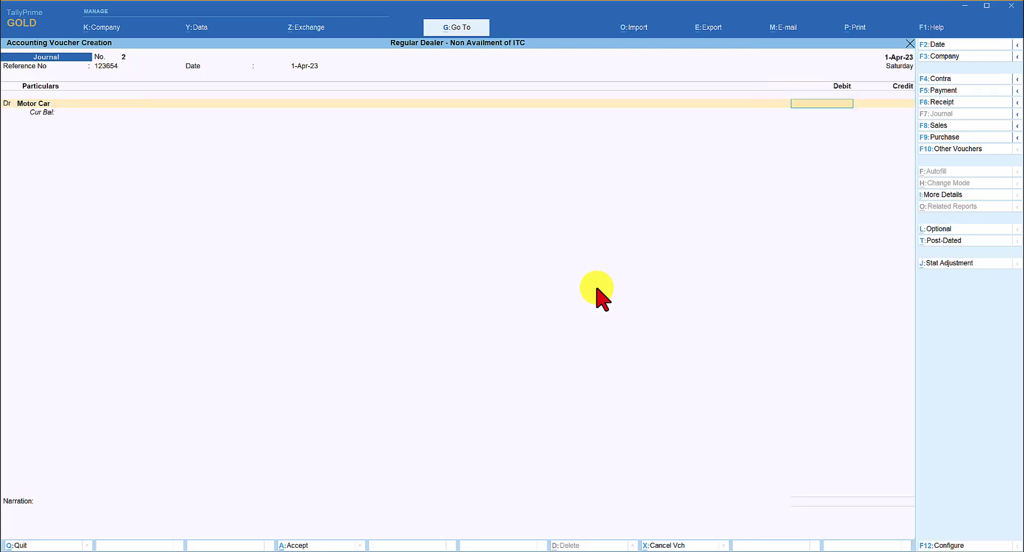
type("10,00,000")
key("Return")
key("Return")
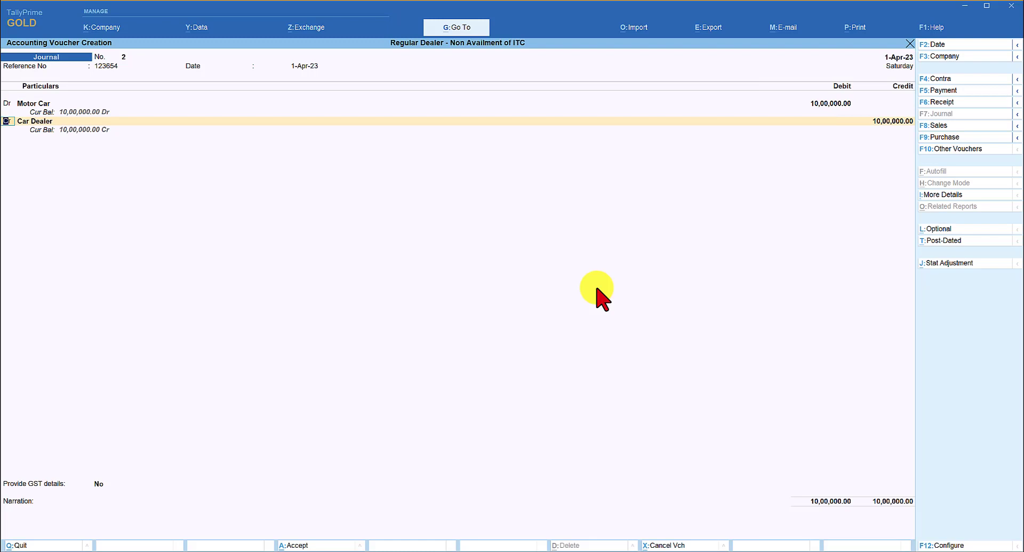
Step: Add a debit line for CGST of 1,40,000 to the journal voucher
type("d")
key("Return")
type("Cgs")
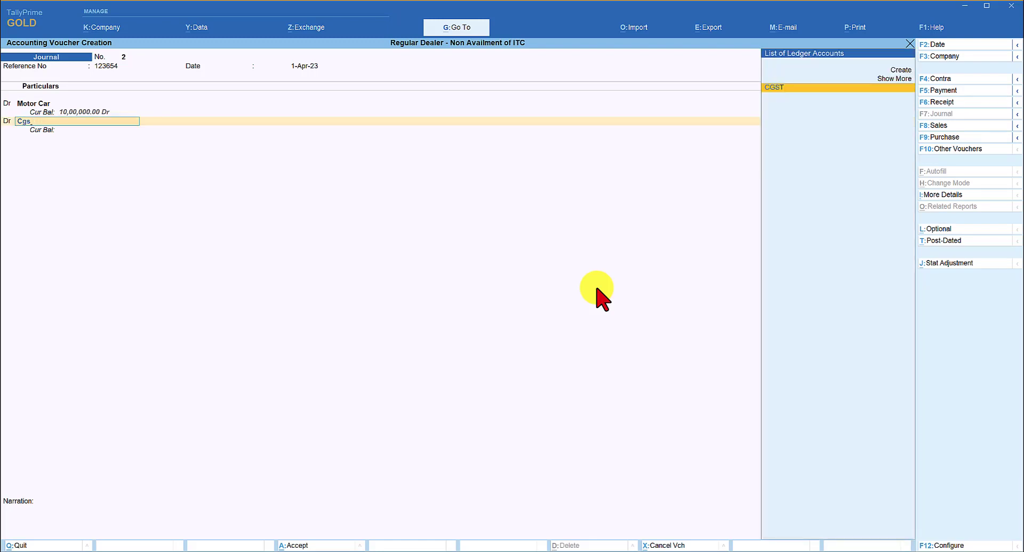
key("Return")
type("140000")
key("Return")
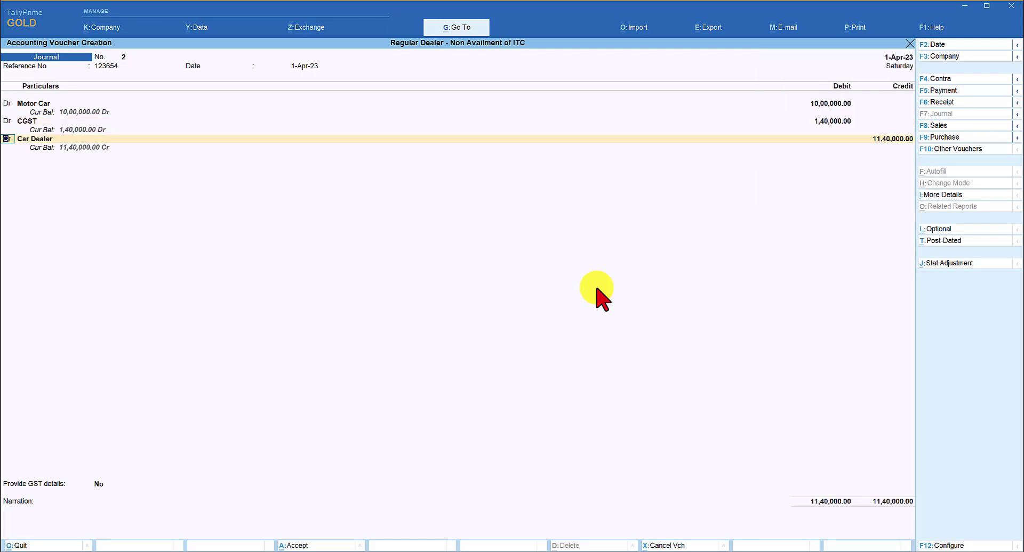
Step: Add a debit line for SGST of 1,40,000 to the journal voucher
type("d")
key("Return")
type("Sgs")
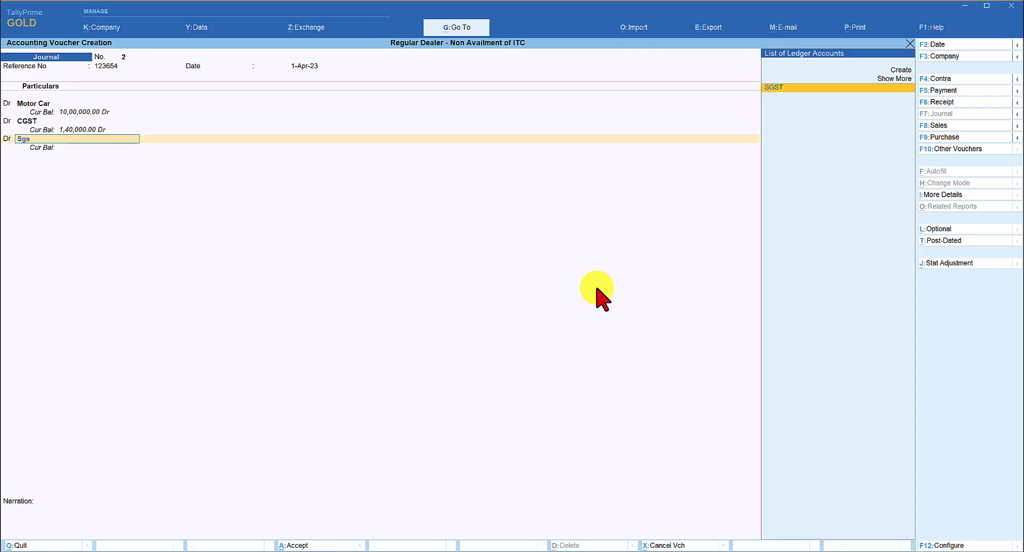
key("Return")
type("1,40,00")
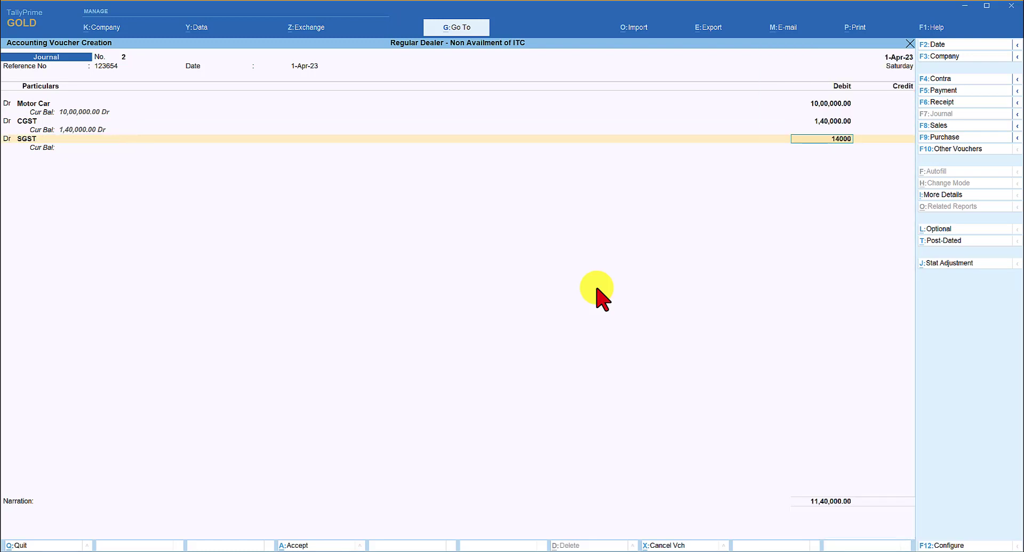
type("0")
key("Return")
Step: Credit Car Dealer with 12,80,000 and allocate the amount to the new bill reference 123654
key("Return")
key("Return")
key("Return")
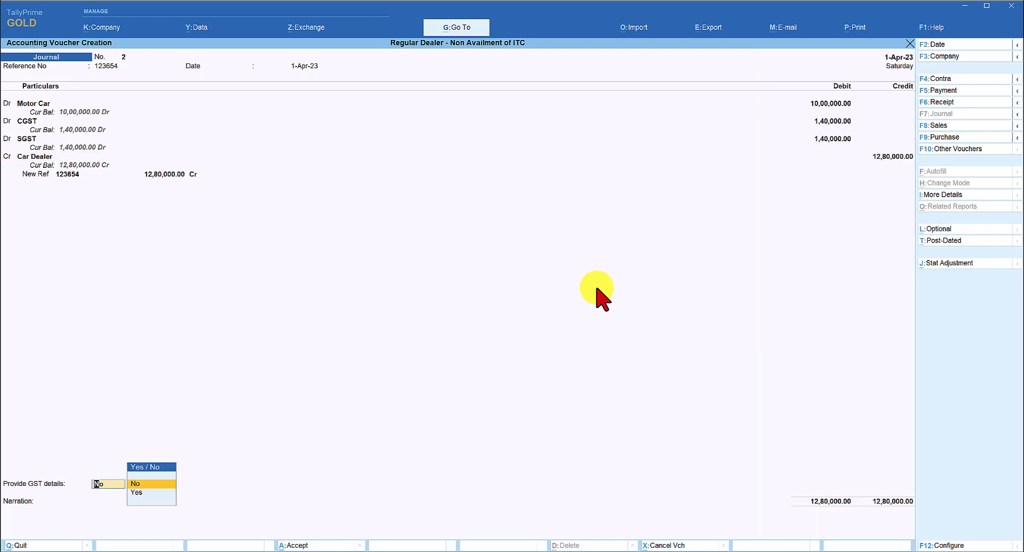
Step: Set Provide GST details to Yes, accept Car Dealer's party details, and save the journal voucher
key("Down")
key("Return")
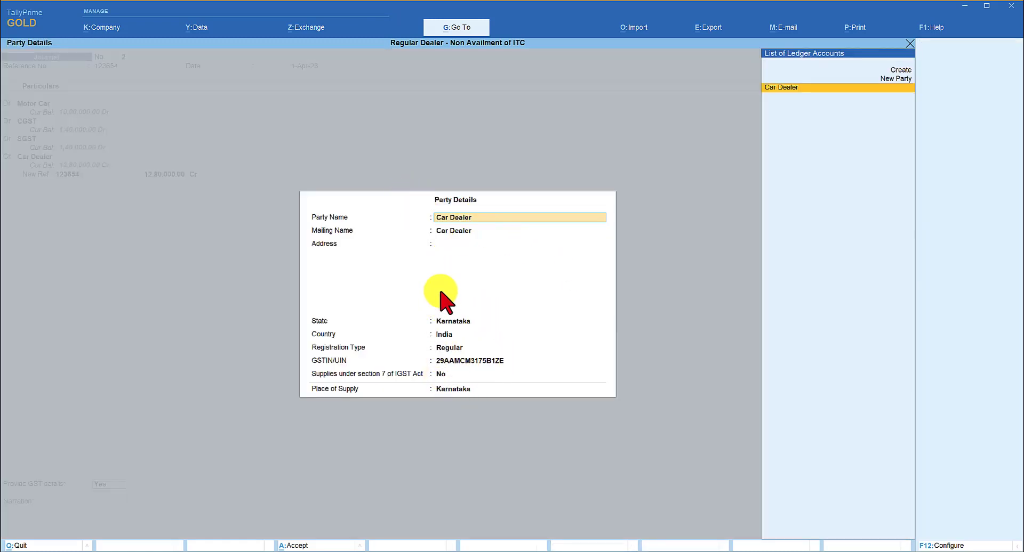
key("ctrl")
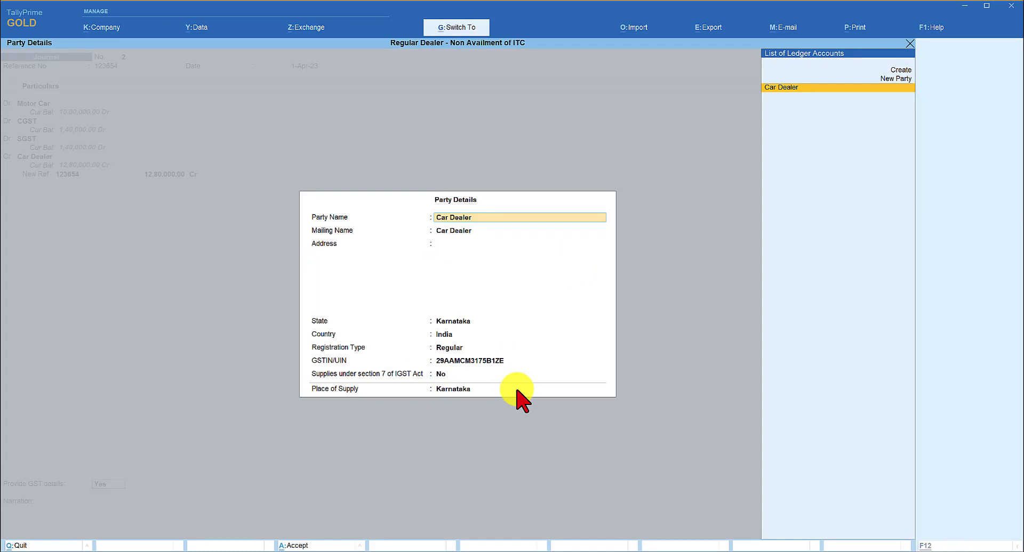
key("ctrl+a")
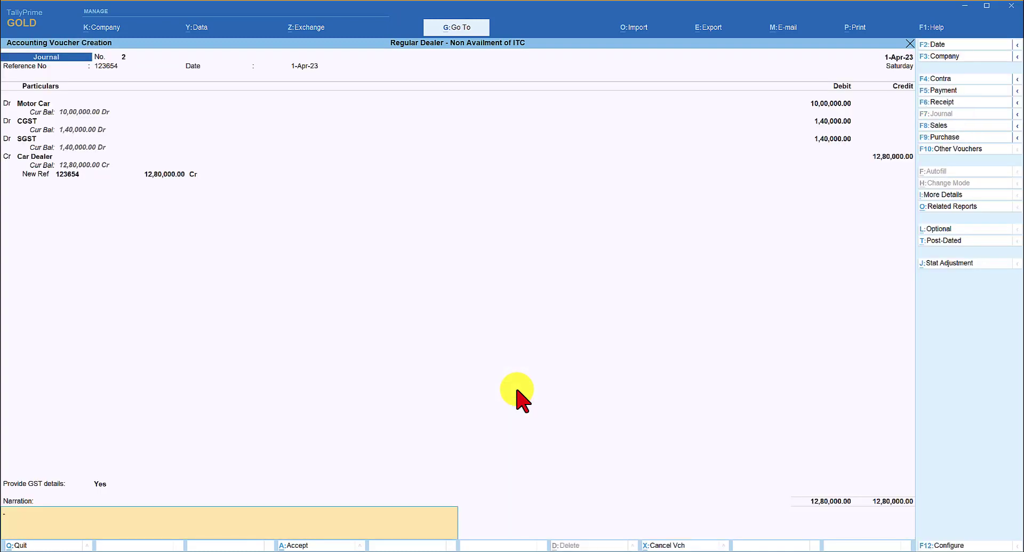
key("ctrl+a")
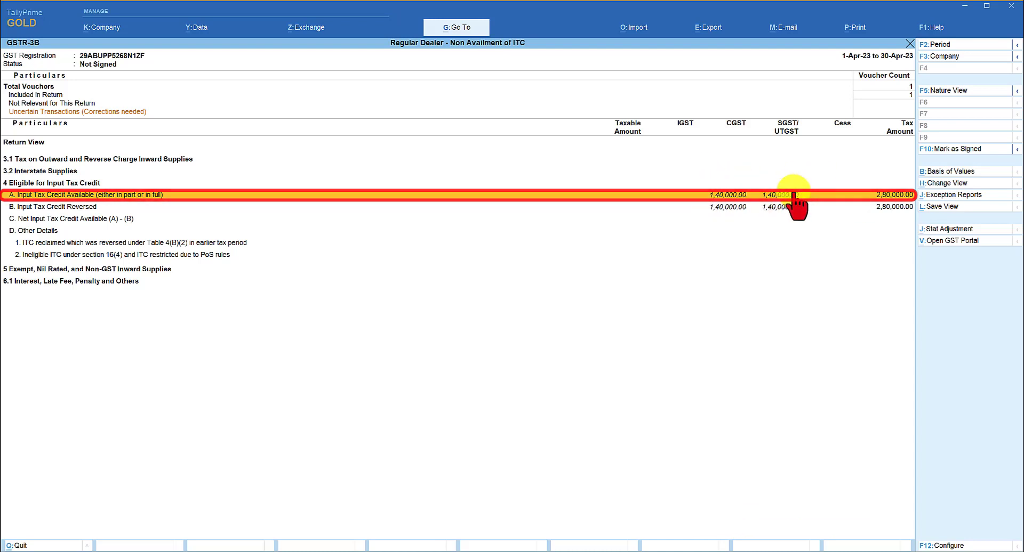
Step: Examine the Input Tax Credit Available and Input Tax Credit Reversed rows in the GSTR-3B report
key("Down")
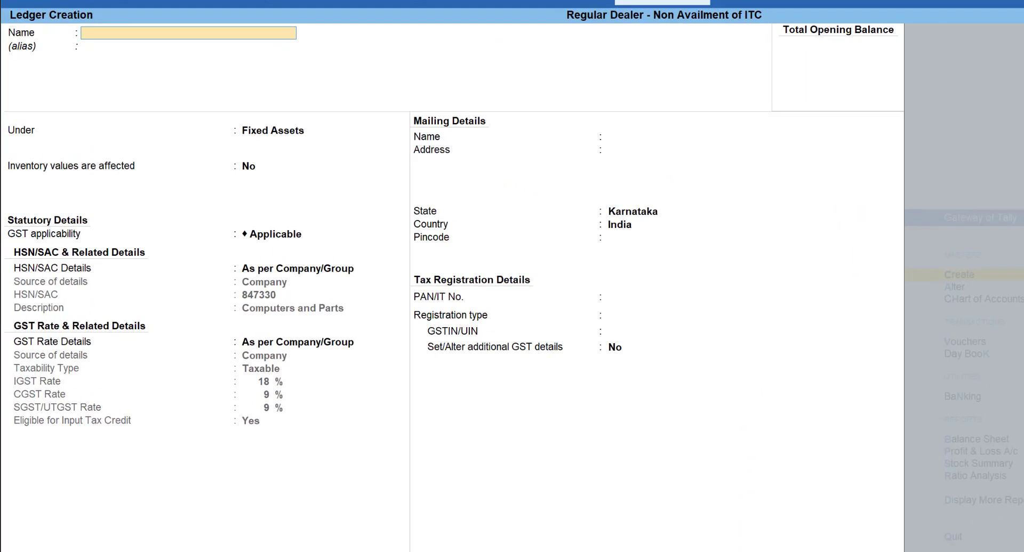
Step: Name the new ledger Repairs & Maintenance, place it under Indirect Expenses, and keep GST applicability as Applicable
type("Repairs & Maintenance")
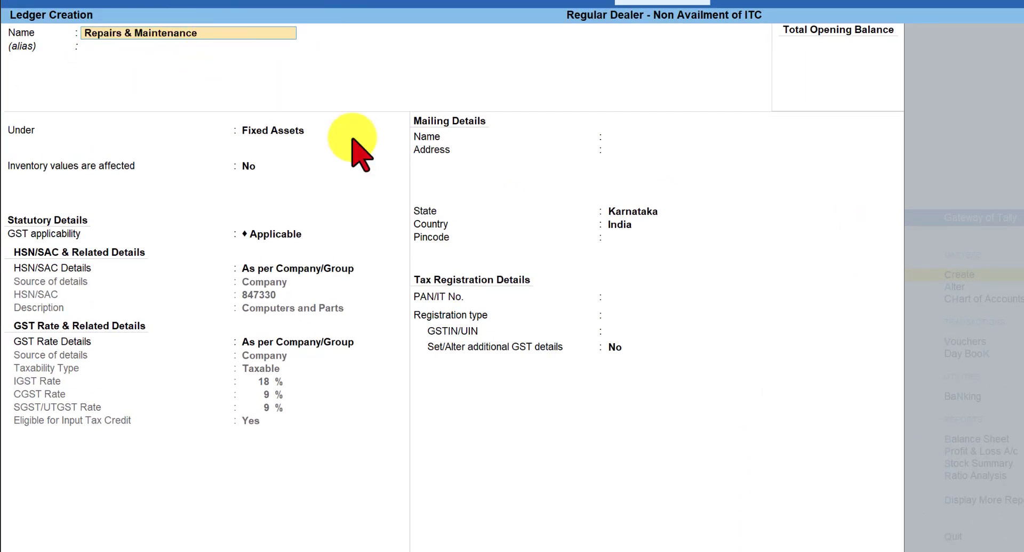
key("Return")
type("Ind")
key("Return")
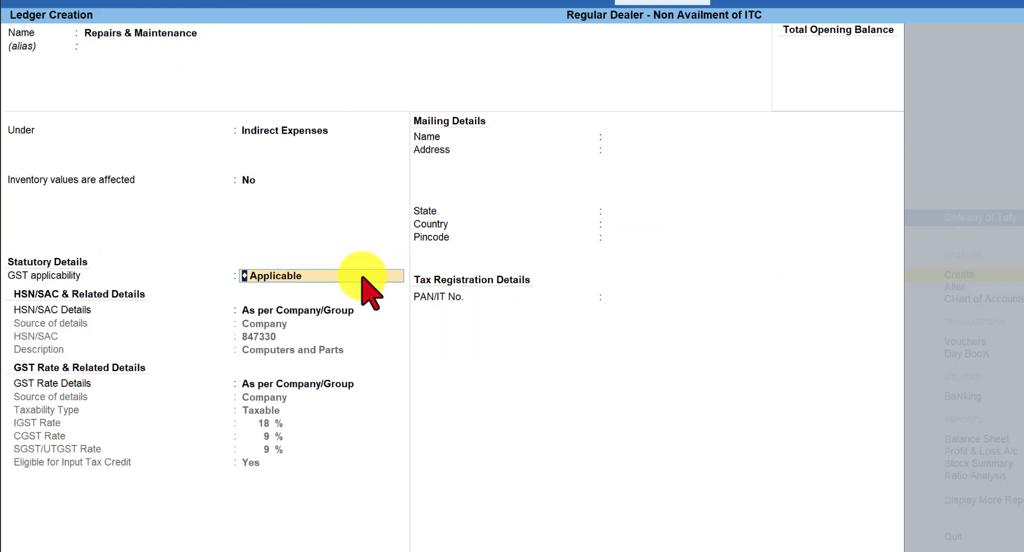
key("Return")
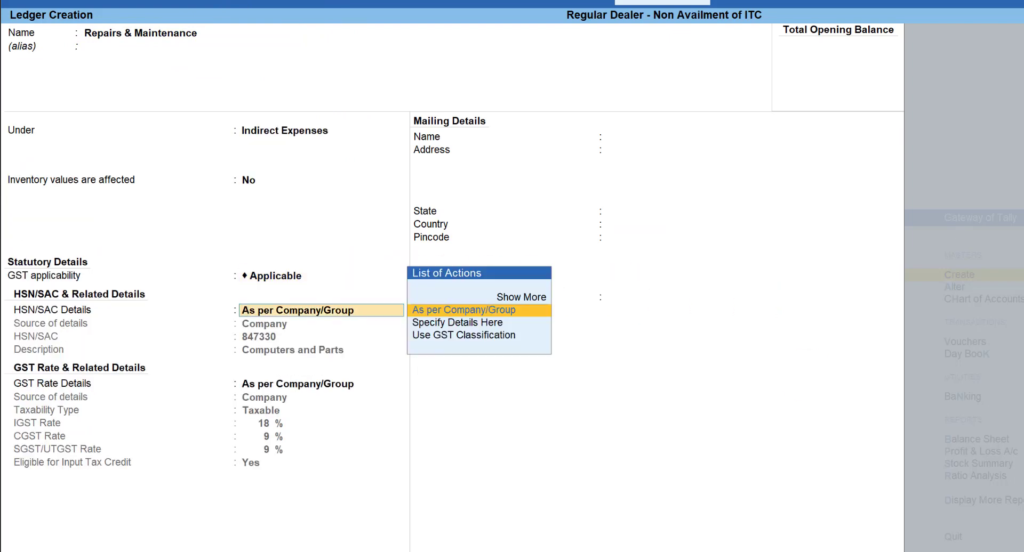
Step: Specify HSN/SAC 12123010 with the description Parts of Other Machinery for Repairs & Maintenance and save the ledger
key("Down")
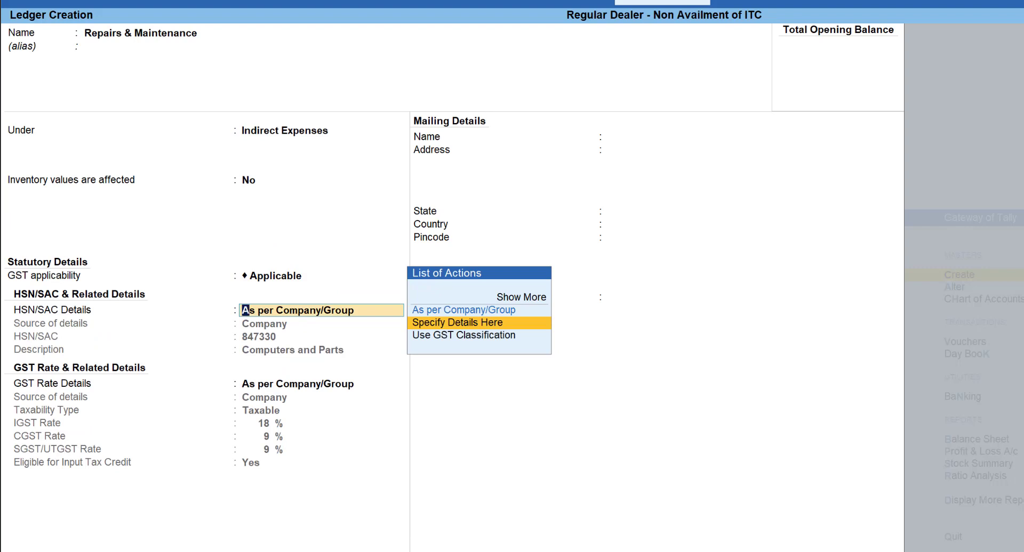
key("Return")
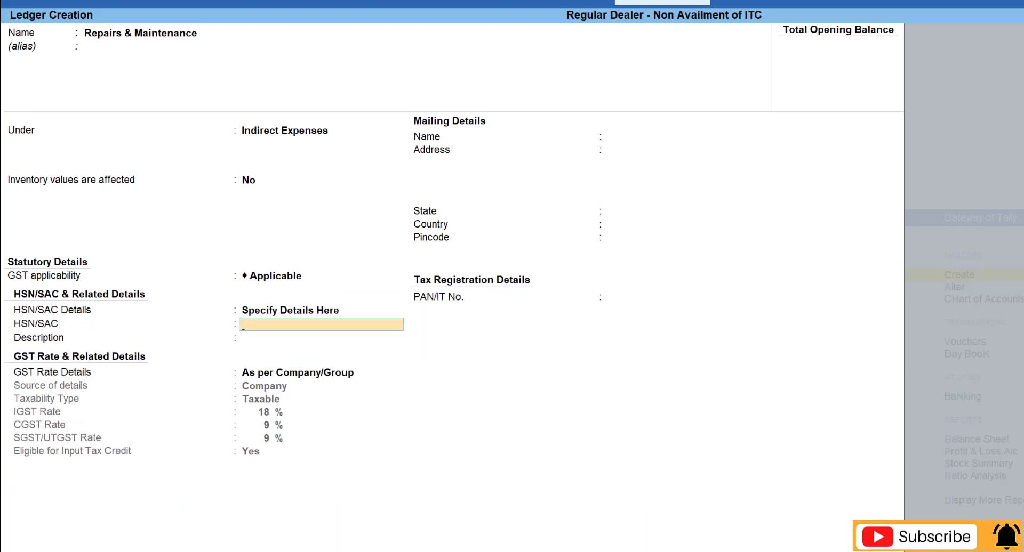
type("12123010")
key("Return")
type("Parts of Other Machinery")
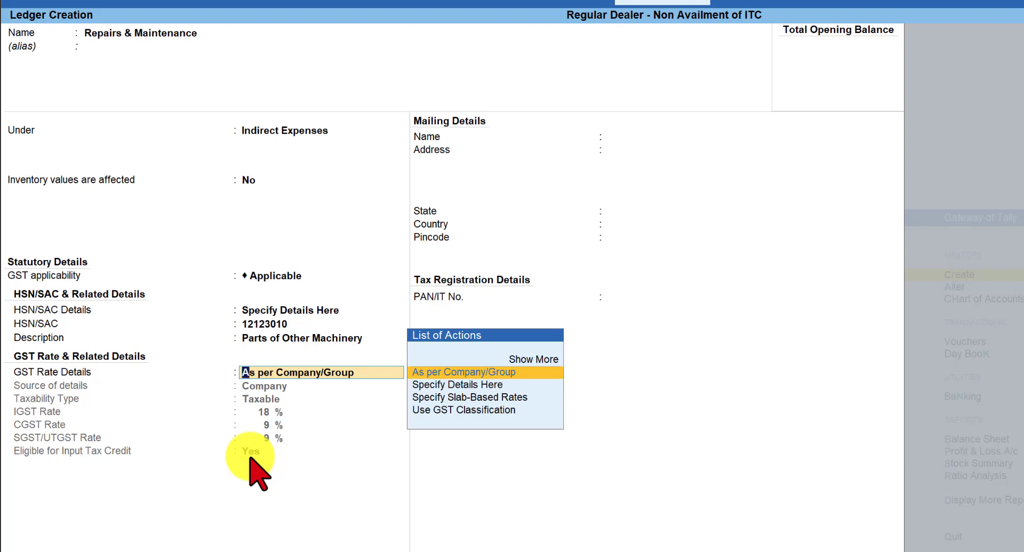
key("ctrl+a")
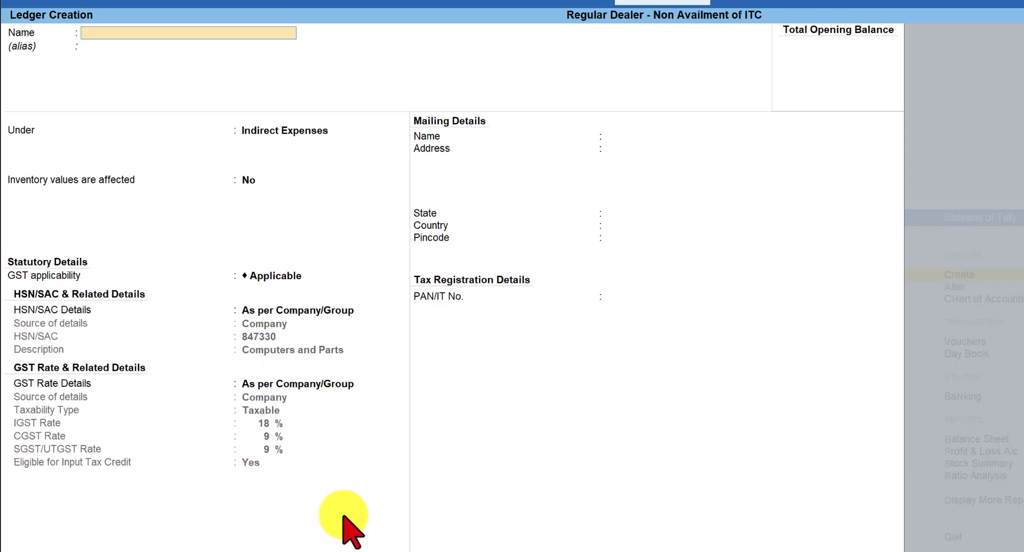
Step: Start a journal voucher dated 1-May-23 with reference number 85647 and debit Repairs & Maintenance with 10,000
key("Escape")
key("v")
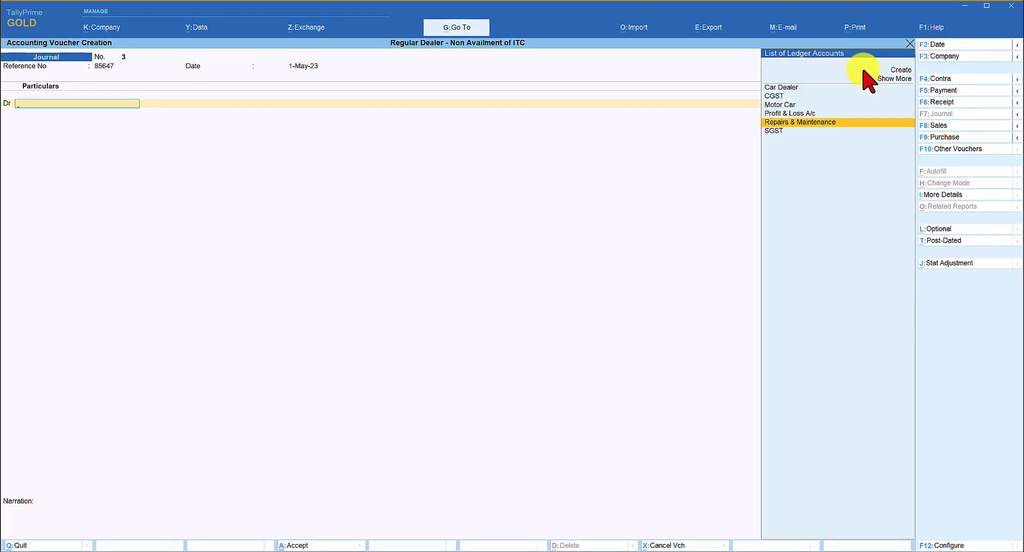
key("Return")
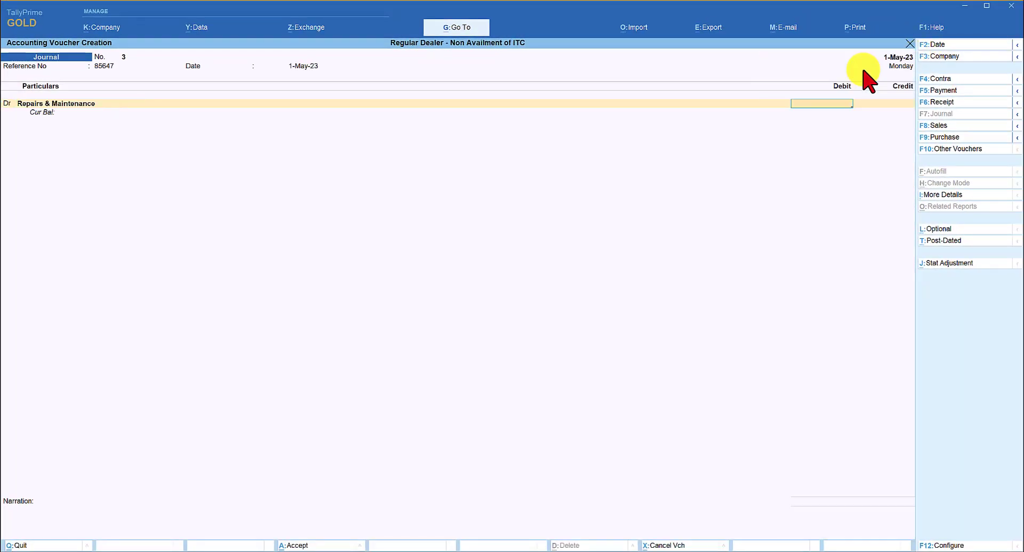
type("10000")
key("Return")
Step: Debit CGST and SGST with 900 each and credit Supplier with 11,800 against new reference 85647
type("cg")
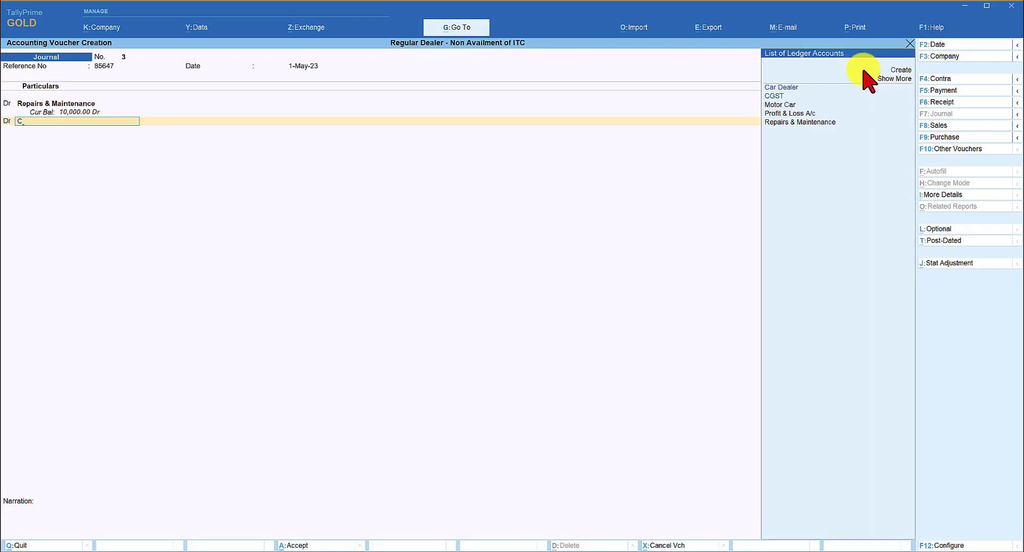
key("Return")
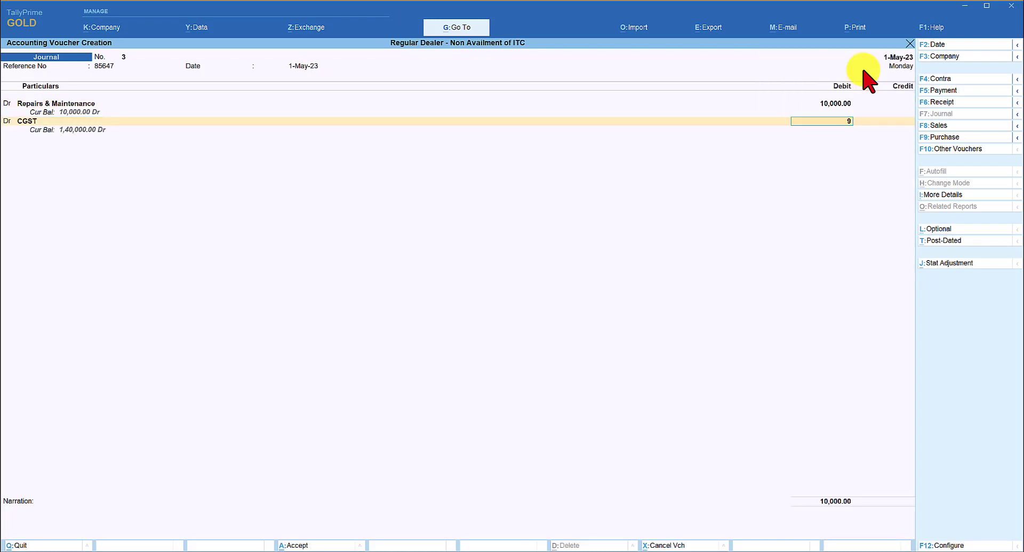
key("Return")
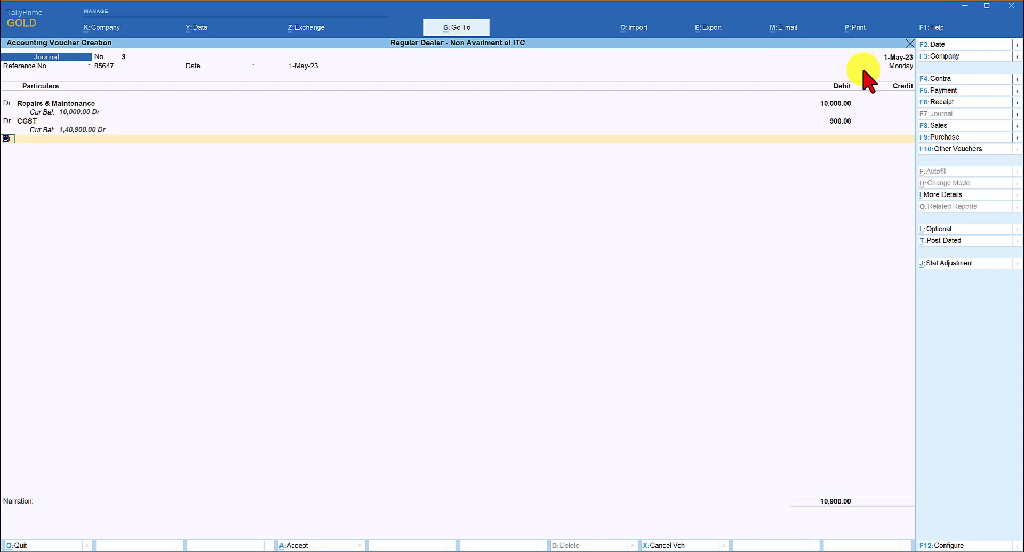
key("d")
key("Return")
type("Sg")
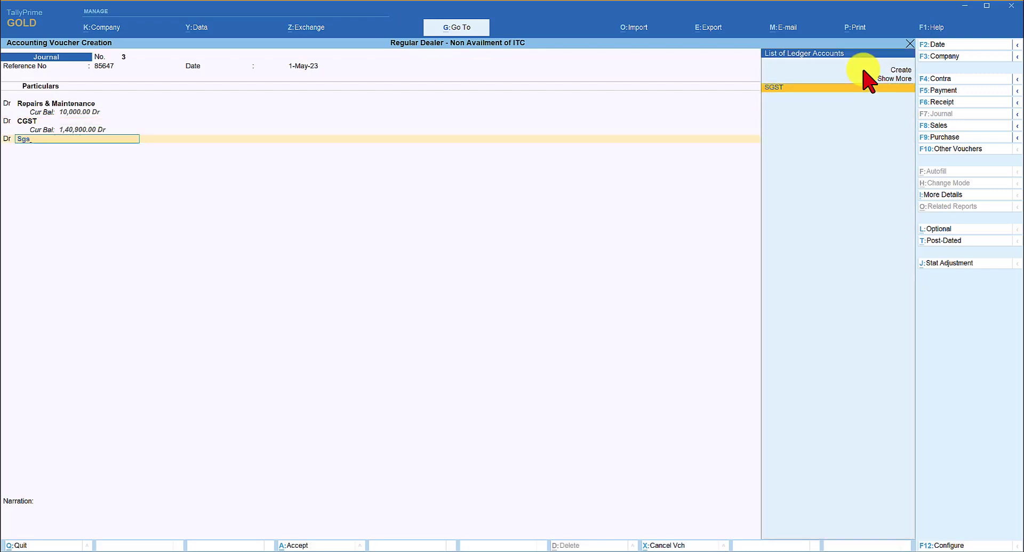
type("s")
key("Return")
type("900")
key("Return")
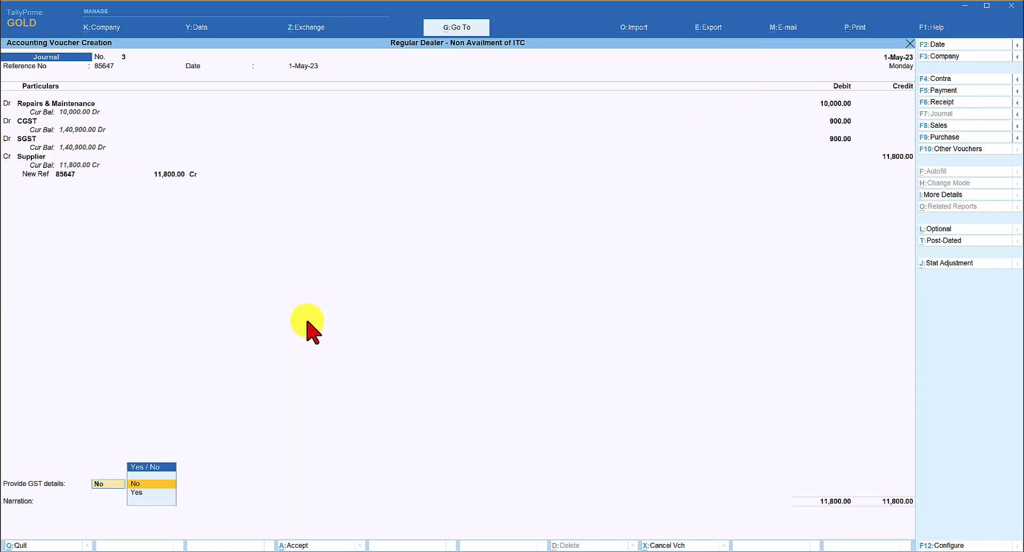
Step: Save the journal with GST details enabled and the existing Supplier party details, and check Net Input Tax Credit Available in GSTR-3B
key("Down")
key("Return")
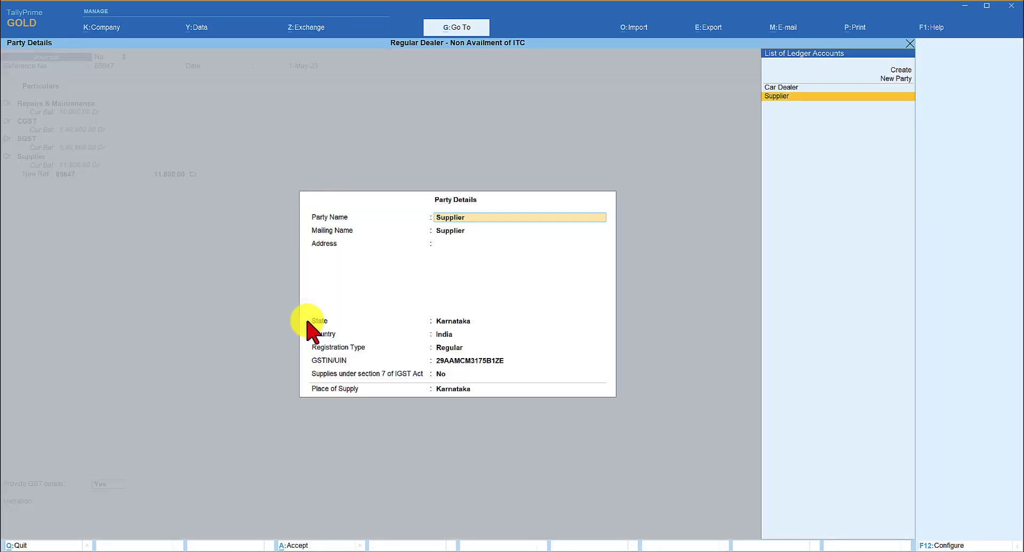
key("ctrl+a")
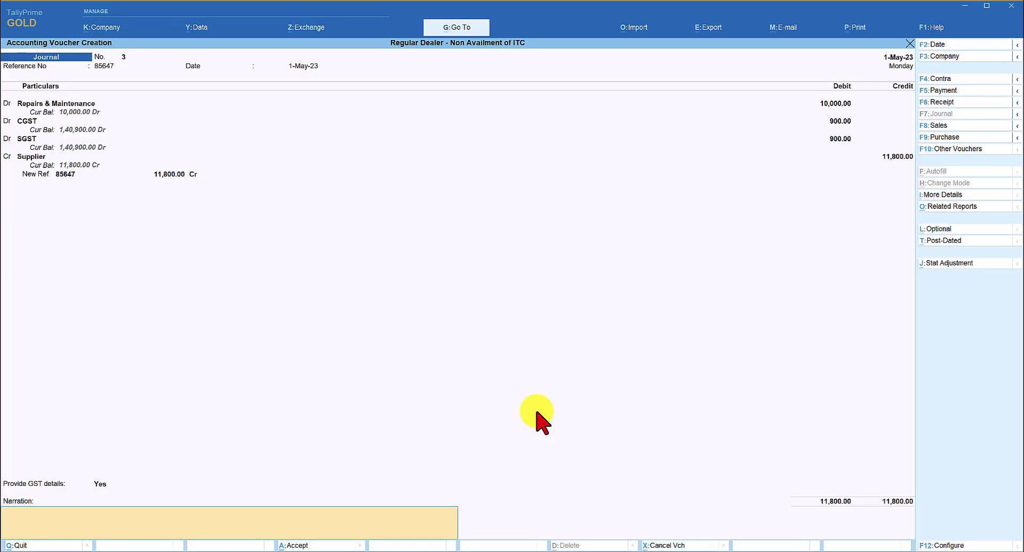
key("ctrl+a")
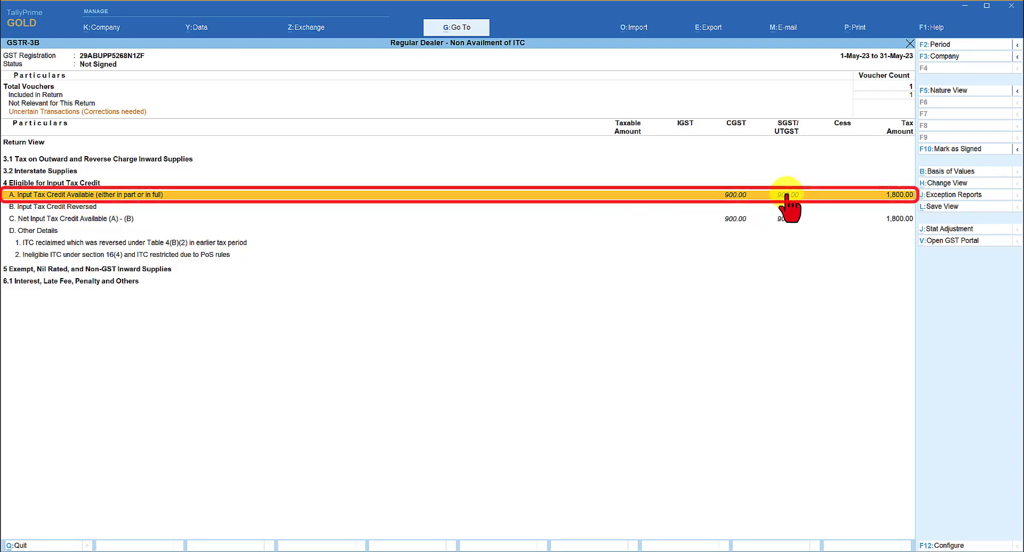
left_click(130, 220)
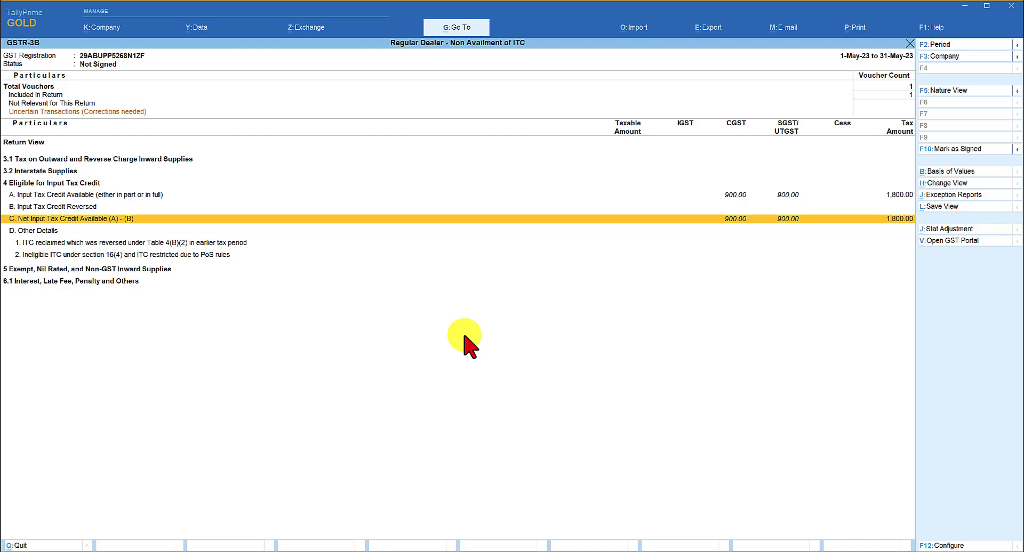
Step: Start another journal voucher dated 1-May-23 with reference number 8852 and debit Repairs & Maintenance with 20,000
key("alt+j")
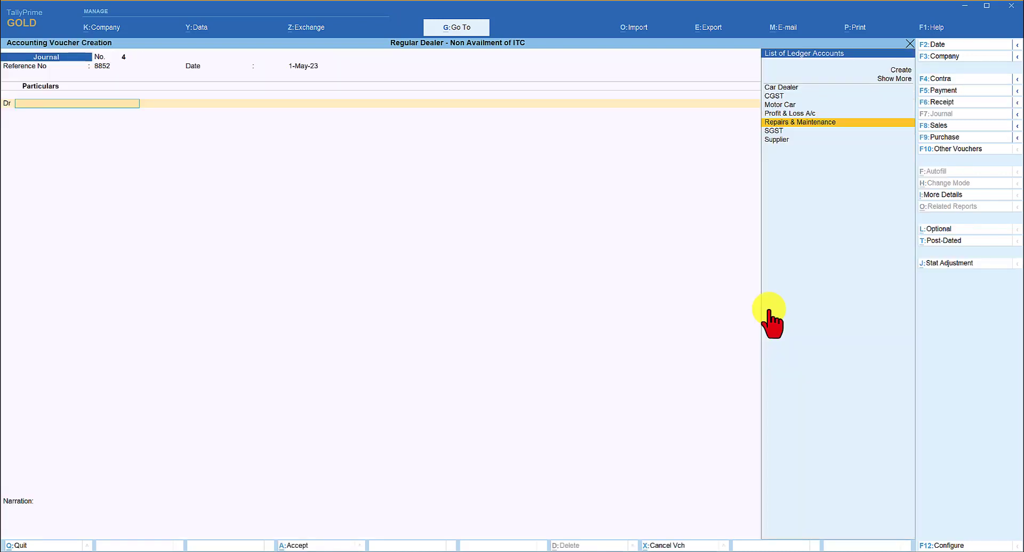
key("Return")
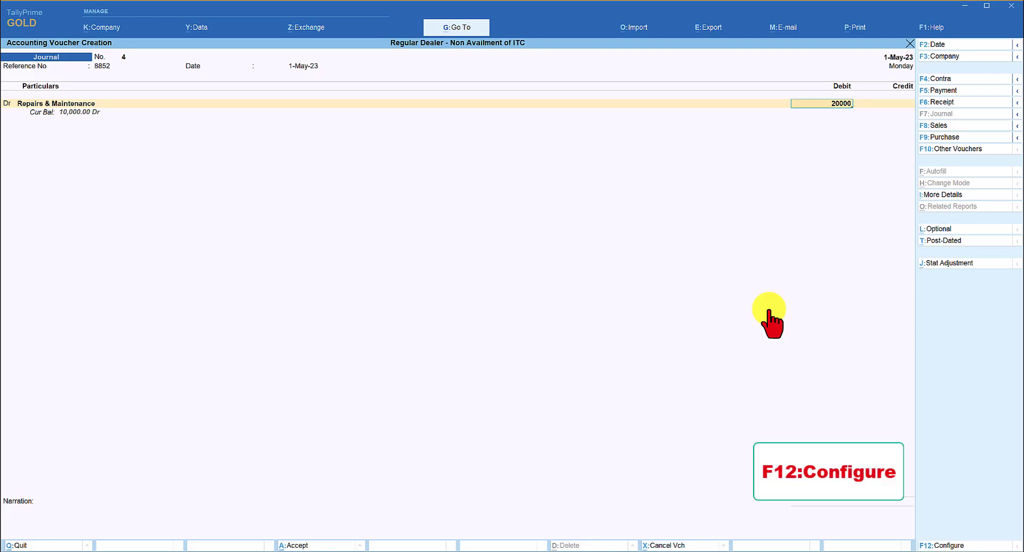
key("F12")
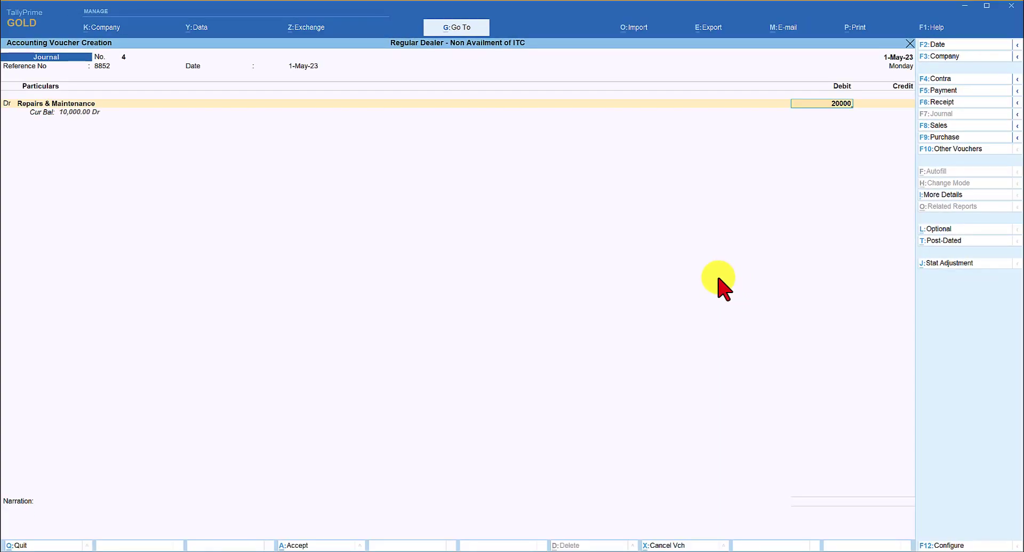
key("Return")
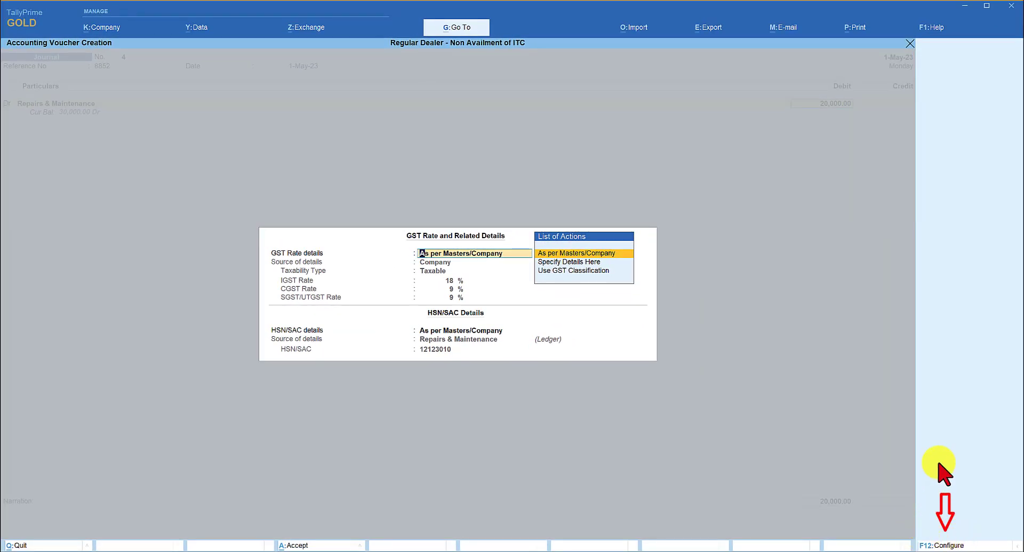
Step: Configure the GST rate details to allow setting eligibility for Input Tax Credit
key("F12")
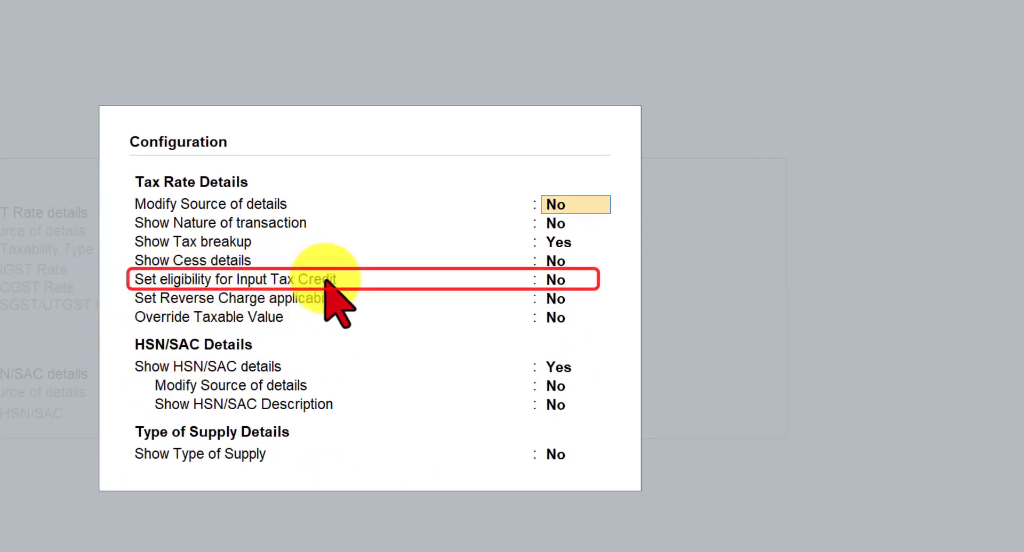
left_click(554, 281)
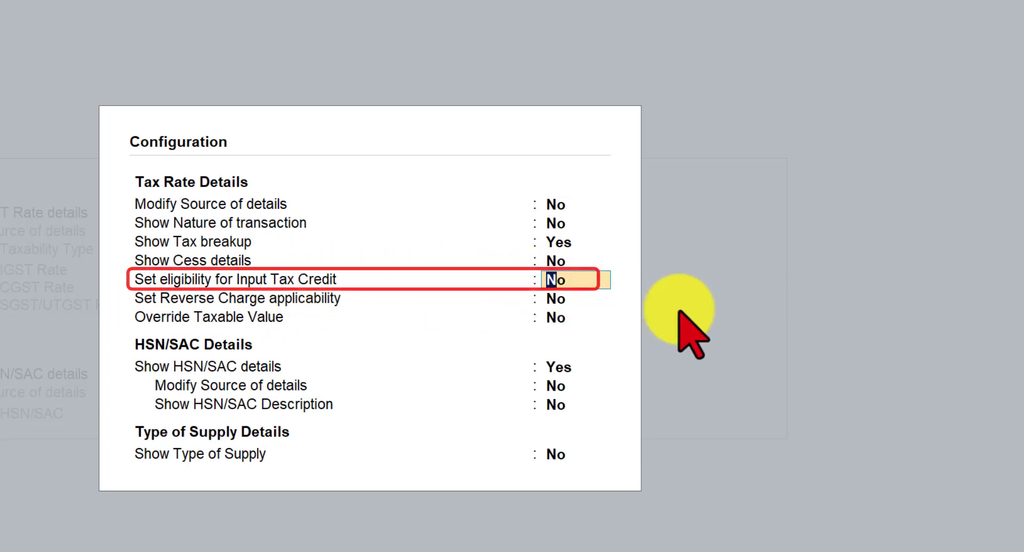
key("y")
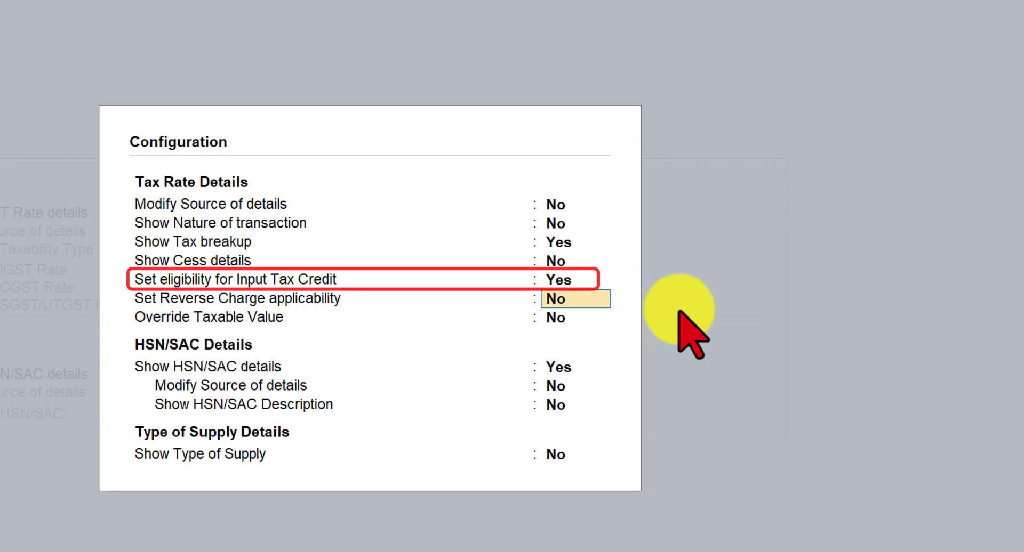
key("ctrl+a")
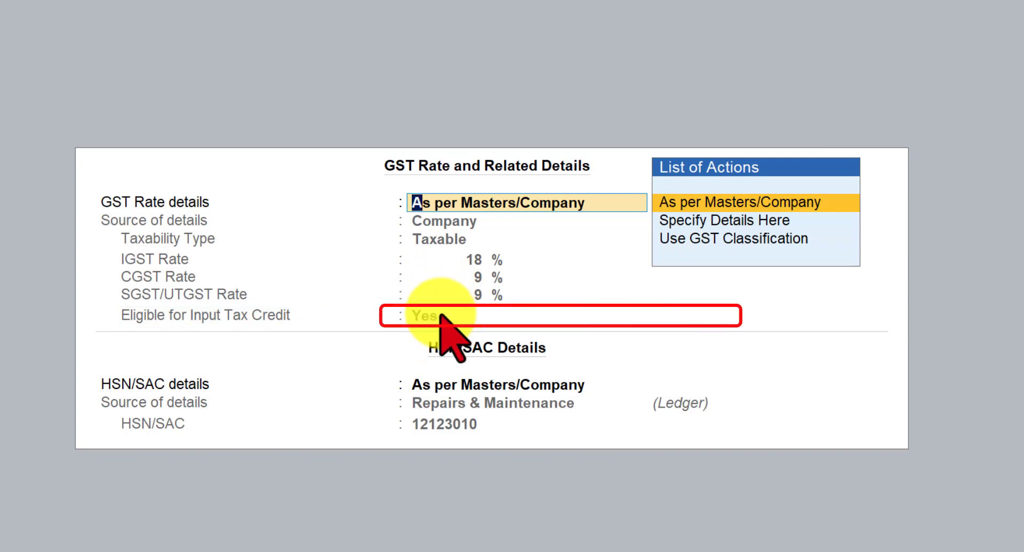
Step: Specify the GST rate details in the voucher, keep Taxable at 18% IGST, and set Eligible for Input Tax Credit to No
key("Down")
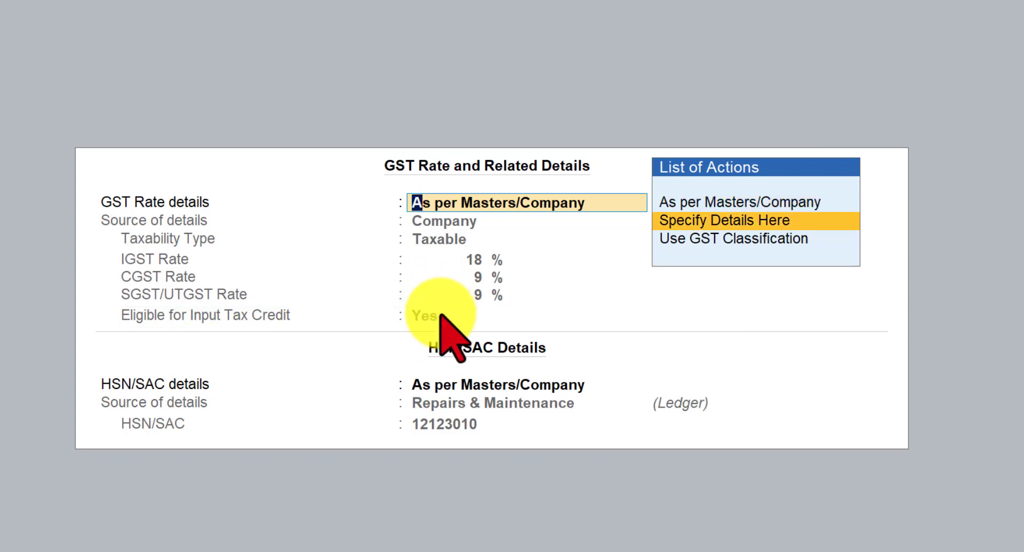
key("Return")
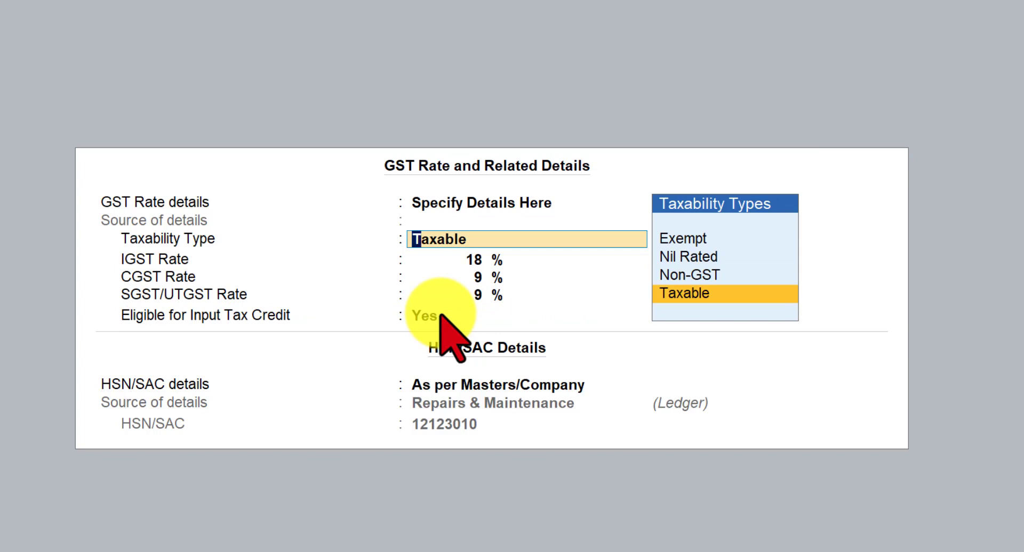
key("Return")
key("Return")
key("Return")
key("Return")
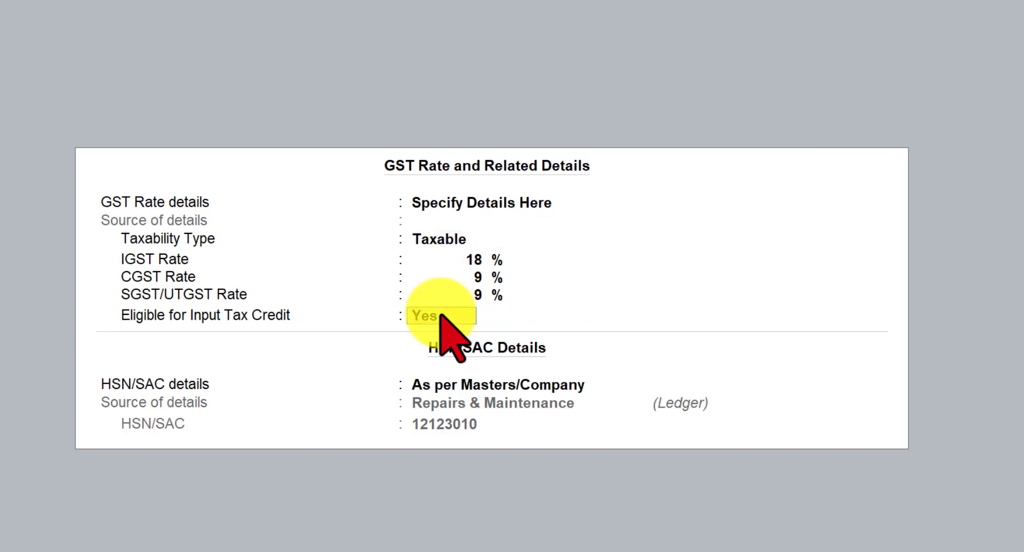
type("n")
key("Return")
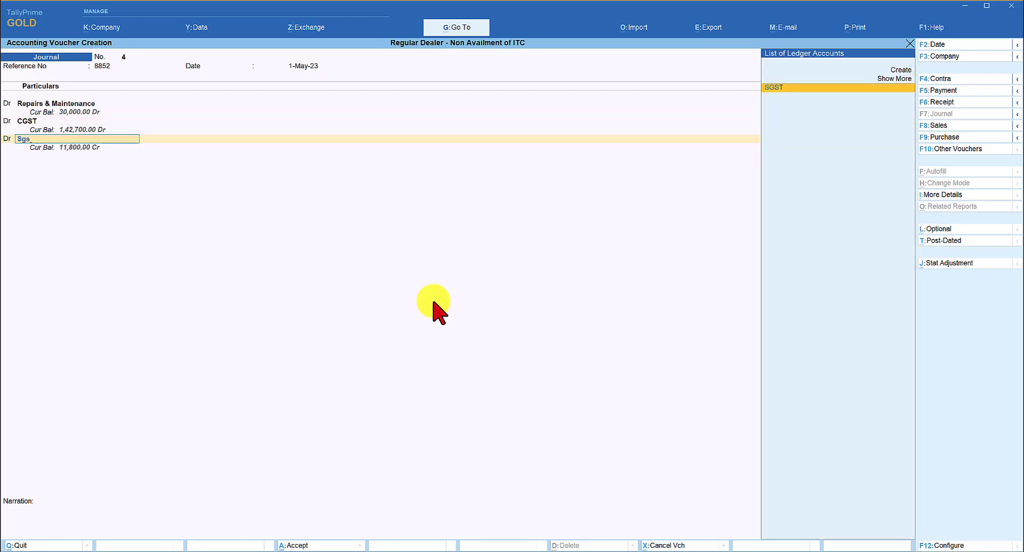
Step: Debit CGST and SGST with 1,800 each and credit Supplier with 23,600 against reference 8852, with GST details set to Yes
key("Return")
type("1,800")
key("Return")
key("Return")
key("Return")
key("Return")
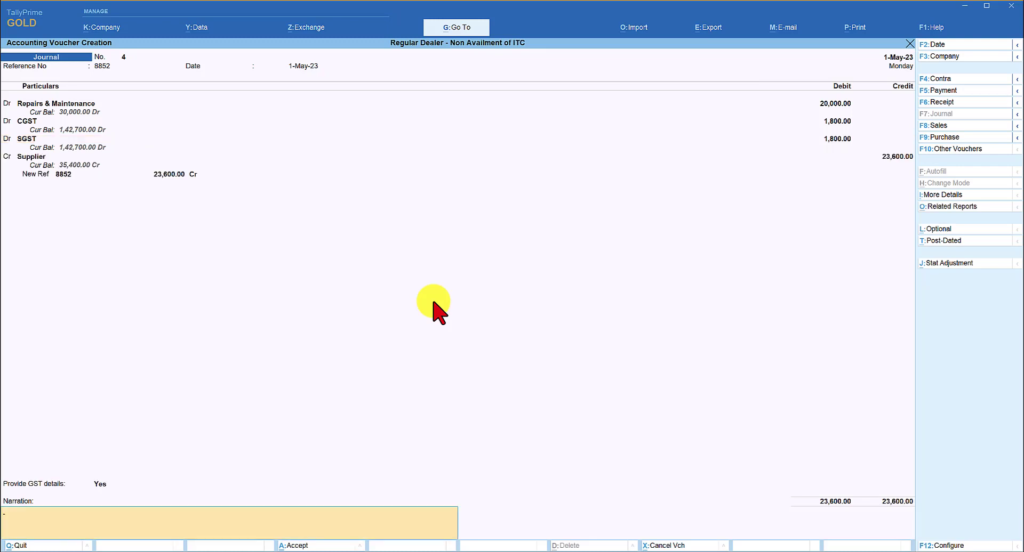
Step: Save the journal with its modified tax details and check Net Input Tax Credit Available in GSTR-3B
key("ctrl")
key("ctrl+a")
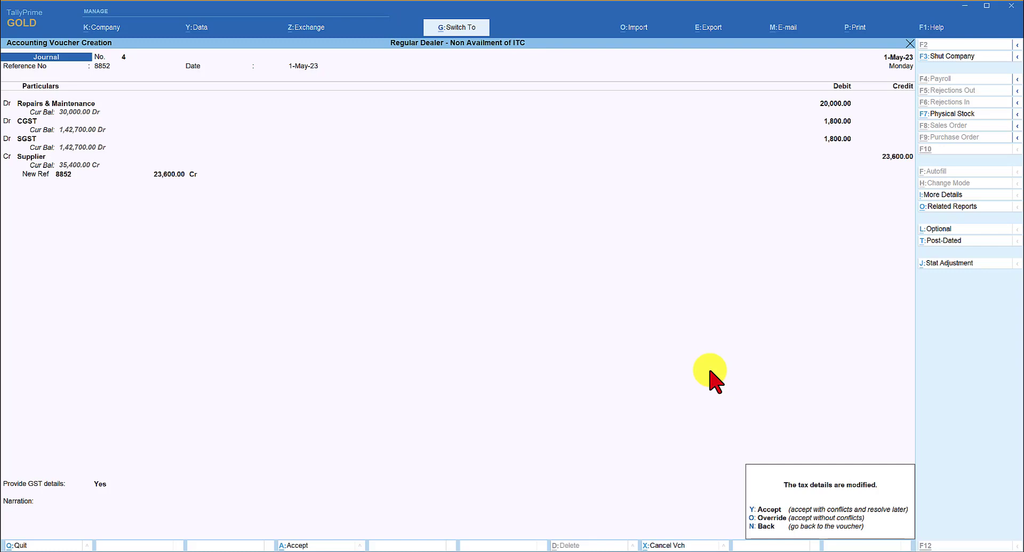
key("y")
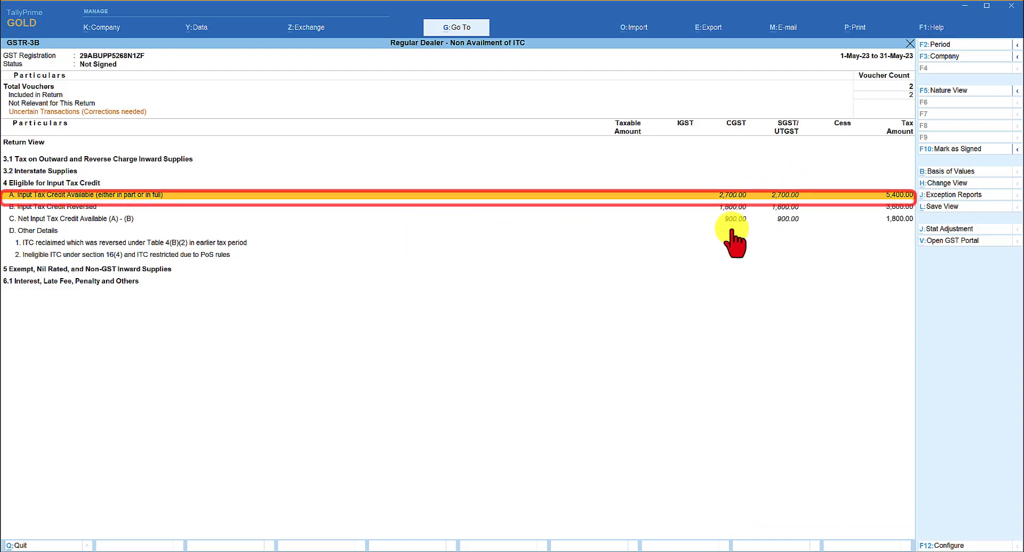
left_click(733, 227)
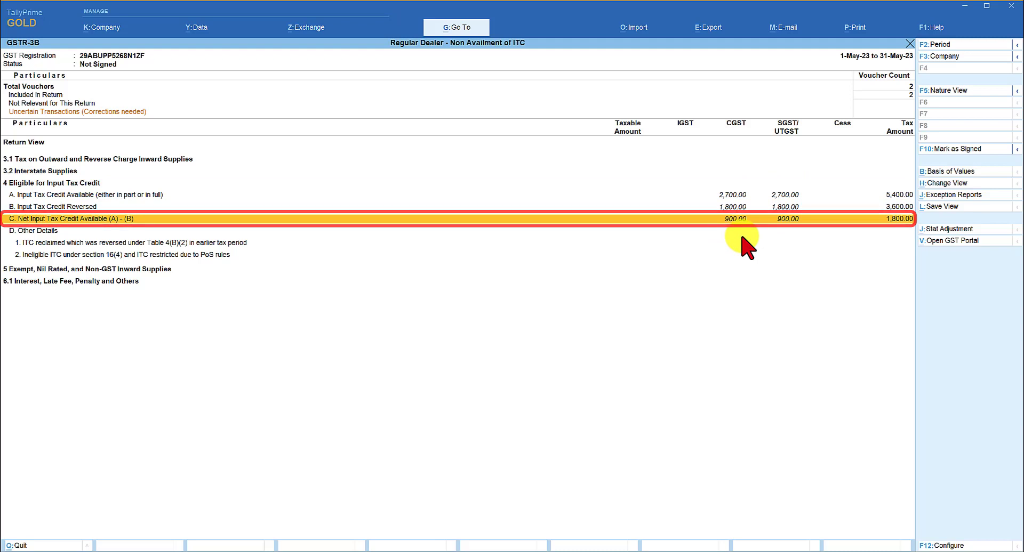